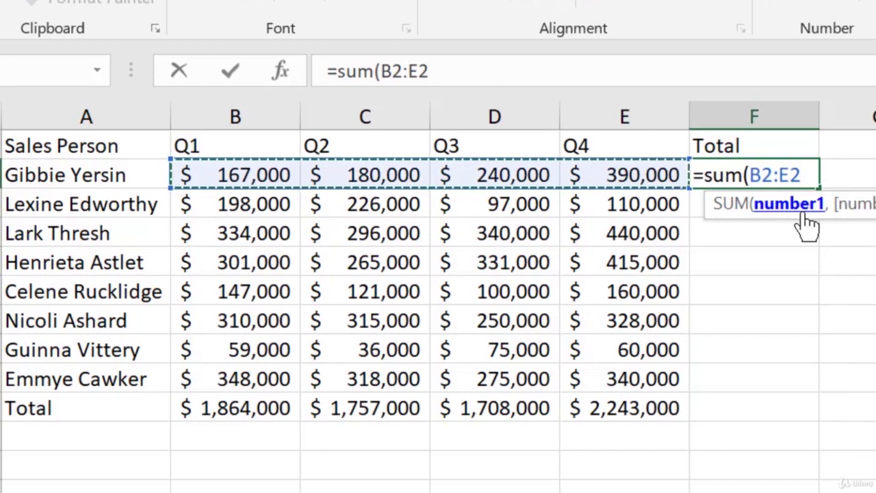
Complete the formula =SUM(B2:E2) in F2, fill it down through the Total row, and check the copied formulas in F3:F7
{"action": "type", "text": ")"}
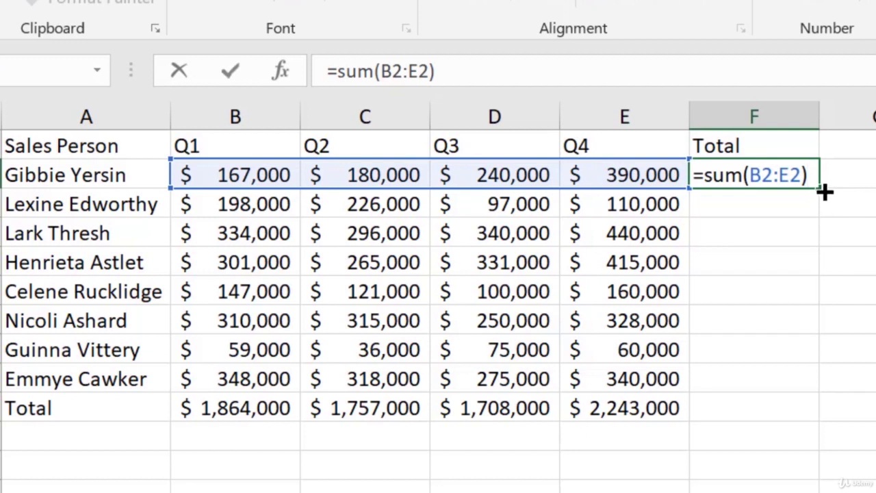
{"action": "key", "text": "ctrl+Return"}
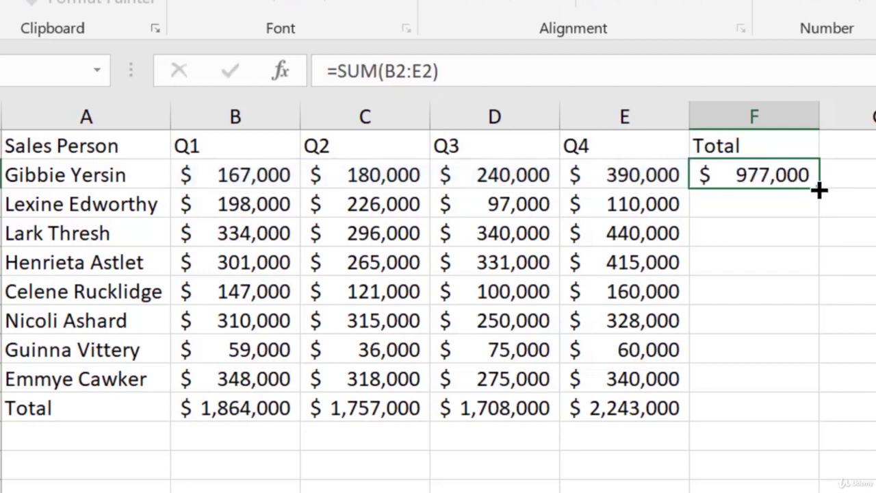
{"action": "left_click_drag", "start_coordinate": [819, 190], "coordinate": [807, 435]}
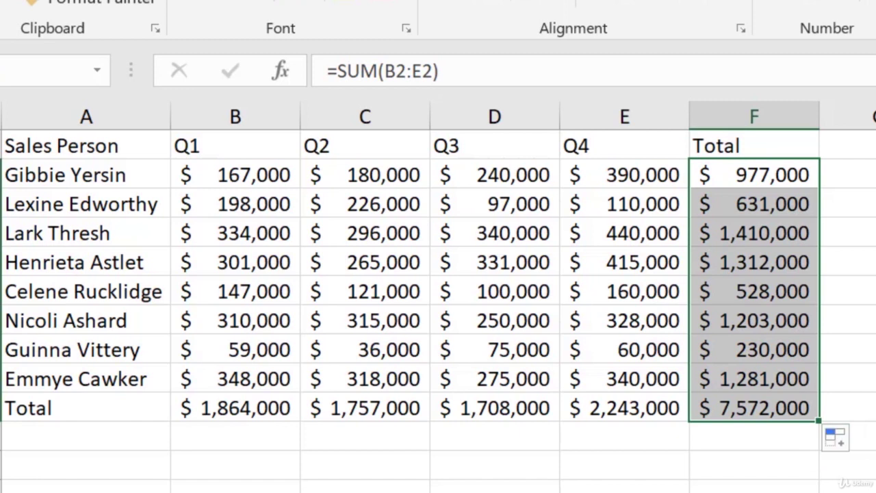
{"action": "left_click", "coordinate": [761, 212]}
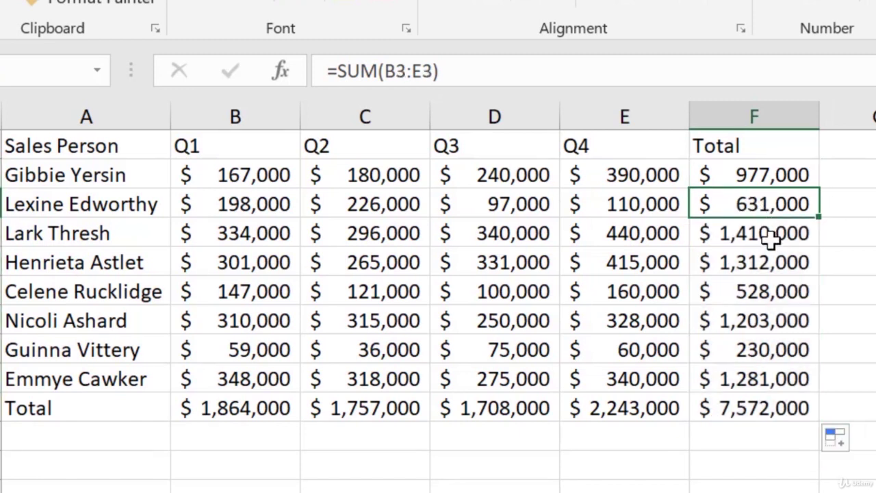
{"action": "left_click", "coordinate": [773, 236]}
{"action": "left_click", "coordinate": [776, 267]}
{"action": "left_click", "coordinate": [783, 294]}
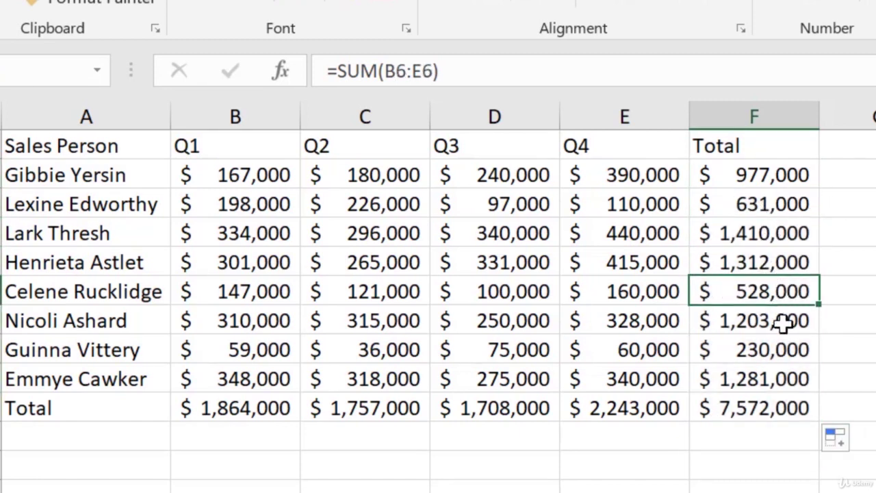
{"action": "left_click", "coordinate": [784, 332]}
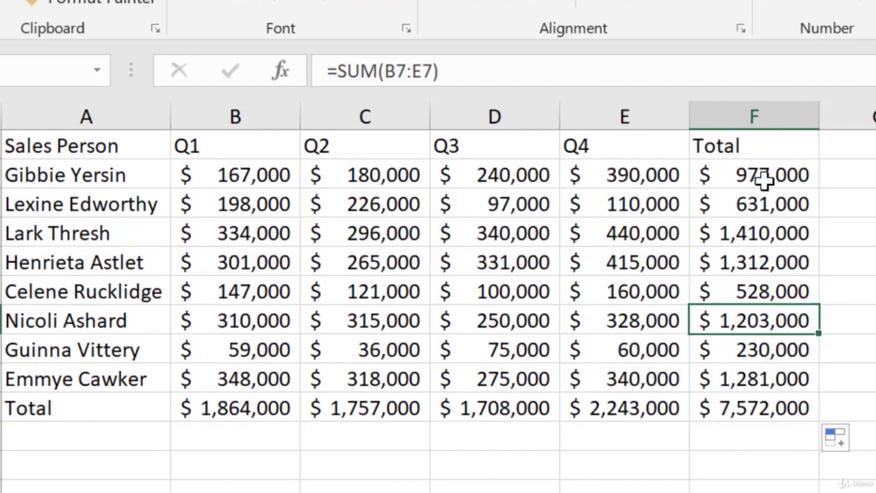
Clear the Total row from Q2 through the Total column, then fill the Q1 total's formula across those cells
{"action": "left_click", "coordinate": [316, 410]}
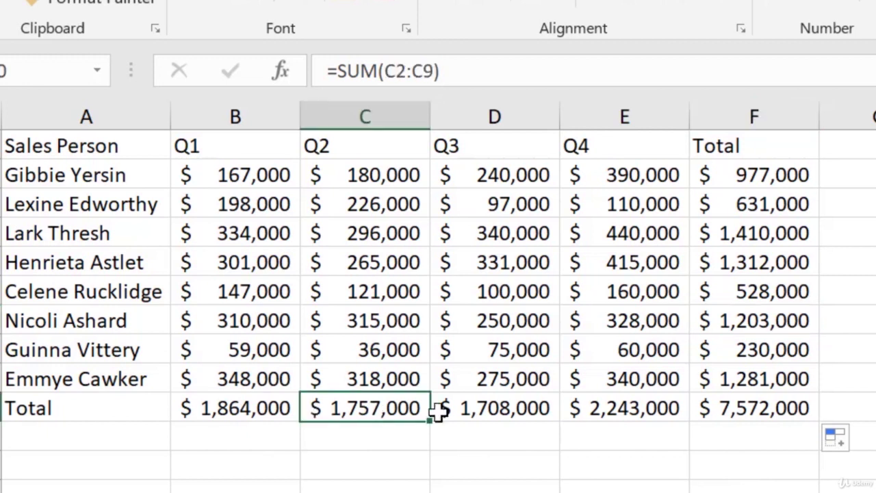
{"action": "left_click_drag", "start_coordinate": [437, 410], "coordinate": [782, 408]}
{"action": "key", "text": "Delete"}
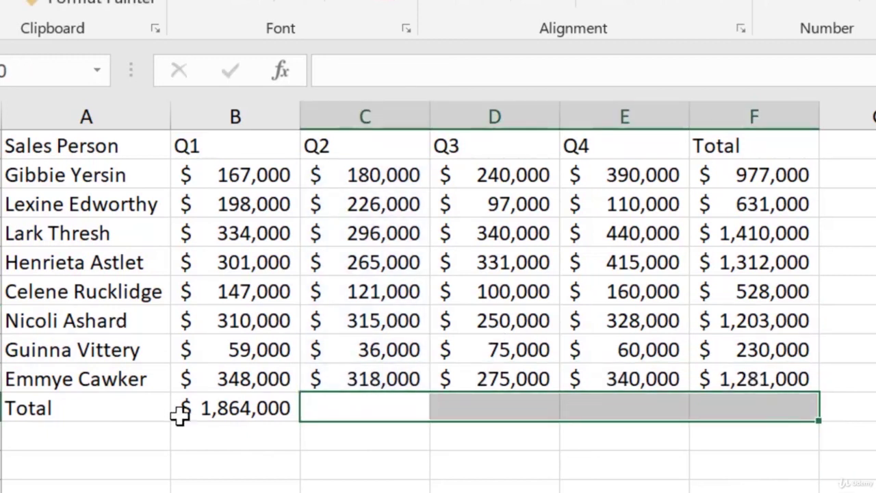
{"action": "left_click", "coordinate": [210, 413]}
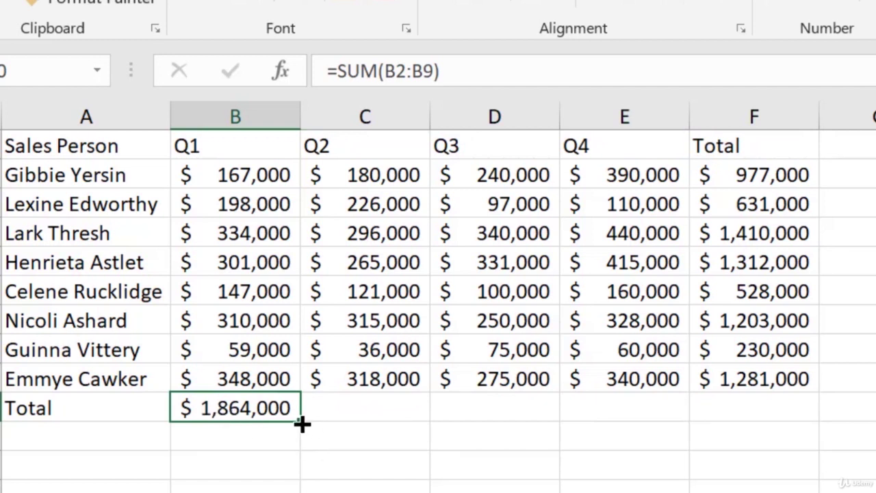
{"action": "left_click_drag", "start_coordinate": [302, 425], "coordinate": [787, 431]}
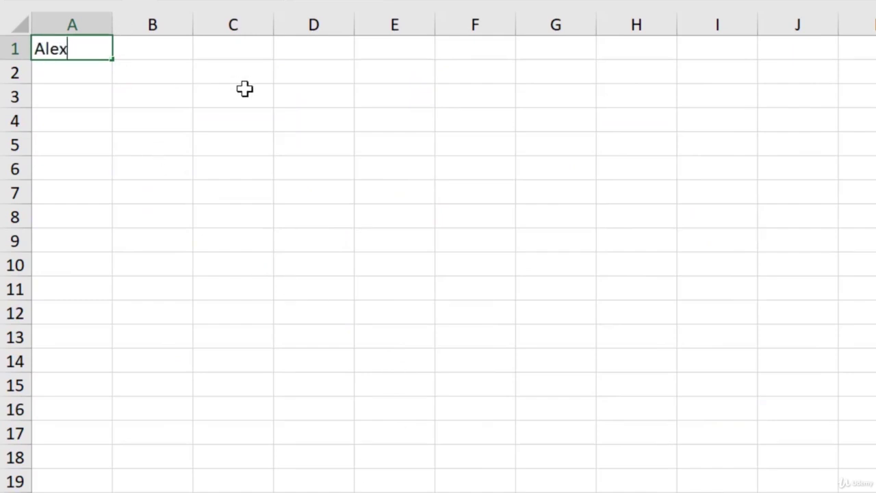
Fill the first name entered in A1 down to A12, then clear A1:A12
{"action": "key", "text": "Return"}
{"action": "left_click", "coordinate": [84, 47]}
{"action": "left_click_drag", "start_coordinate": [115, 66], "coordinate": [106, 322]}
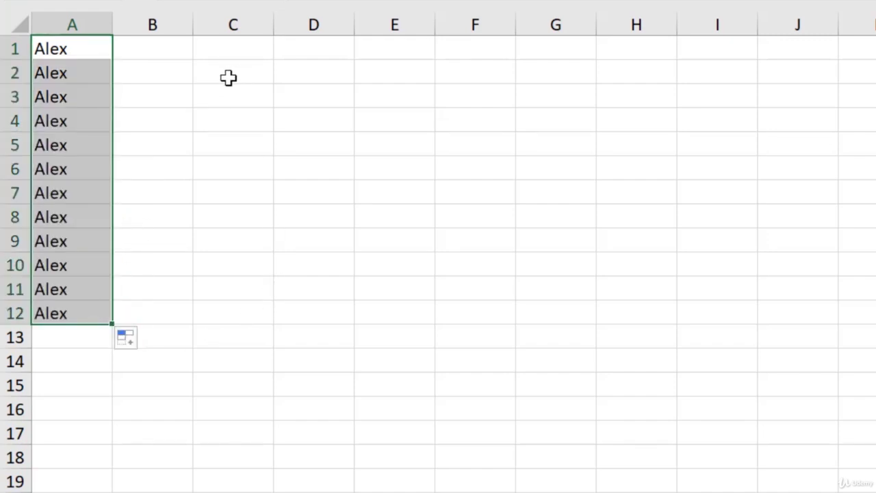
{"action": "key", "text": "Delete"}
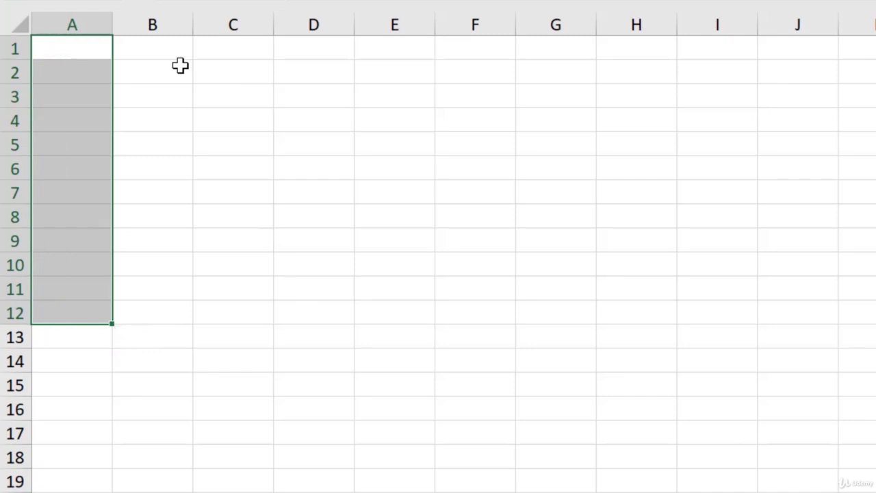
Enter a first name followed by the number 1 in A1 and fill the series down to A14
{"action": "left_click", "coordinate": [84, 51]}
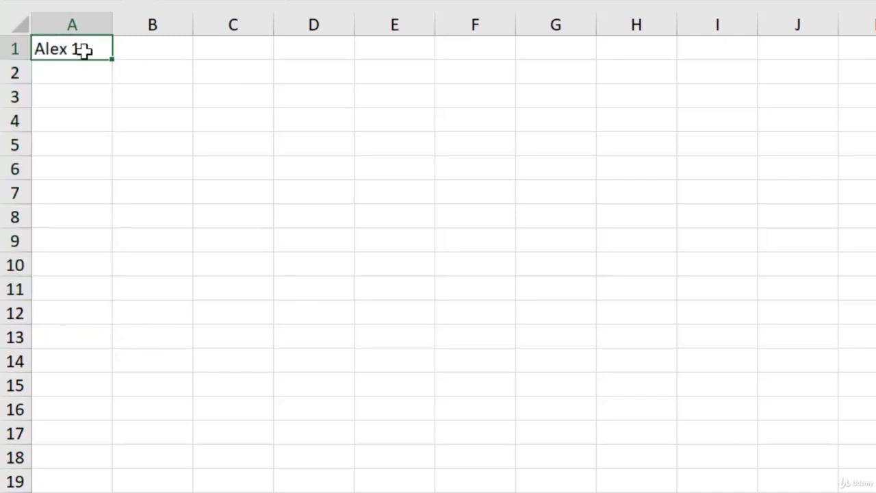
{"action": "type", "text": "Alex 1"}
{"action": "key", "text": "Return"}
{"action": "left_click", "coordinate": [85, 49]}
{"action": "left_click_drag", "start_coordinate": [114, 60], "coordinate": [114, 371]}
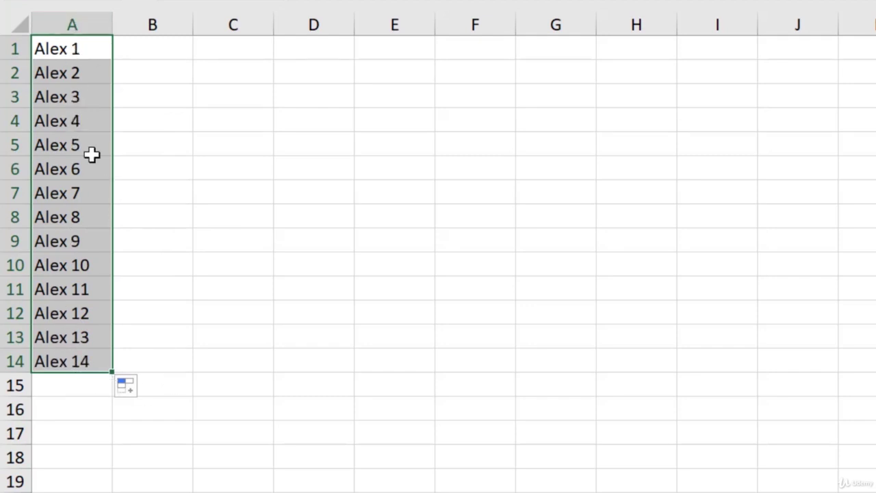
Fill the value 1 down D1:D16, and extend a number series starting with 1 and 3 in F1:F2 down to F17
{"action": "left_click", "coordinate": [326, 54]}
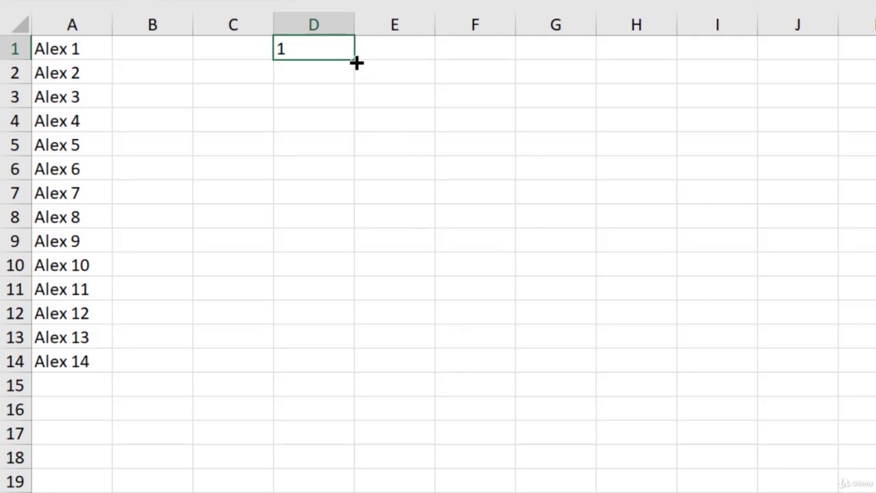
{"action": "left_click_drag", "start_coordinate": [356, 61], "coordinate": [348, 420]}
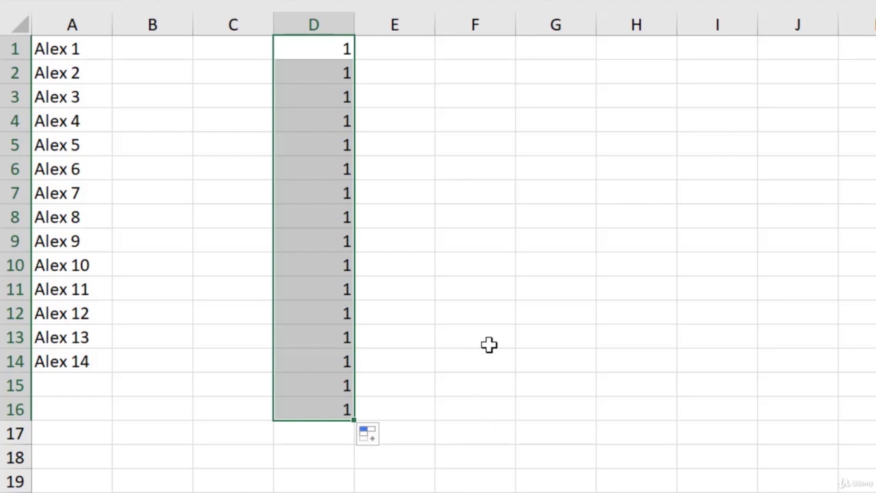
{"action": "left_click", "coordinate": [485, 49]}
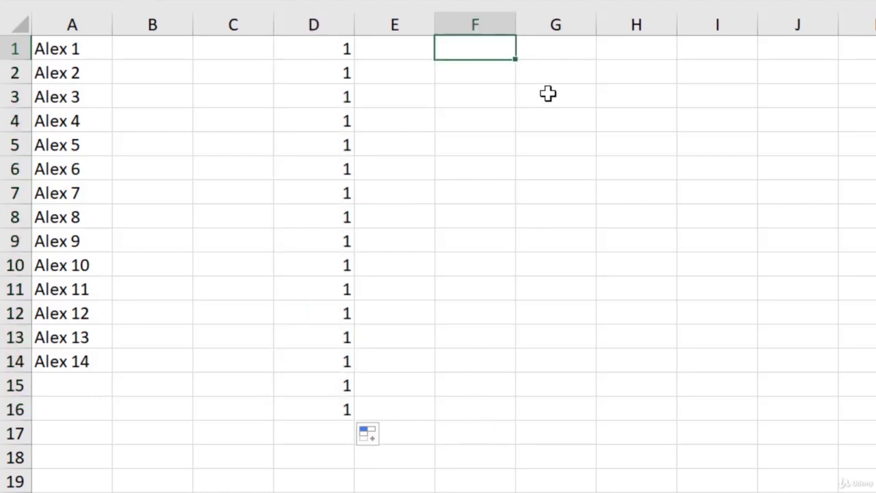
{"action": "type", "text": "1"}
{"action": "key", "text": "Return"}
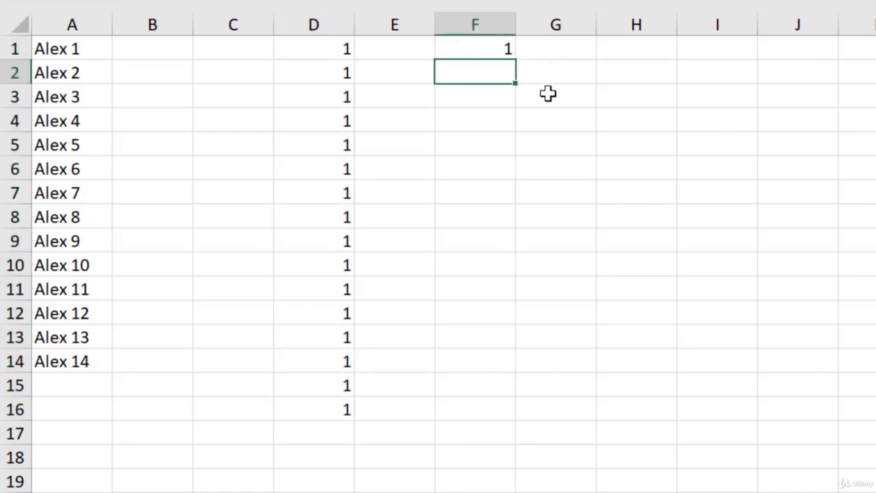
{"action": "type", "text": "3"}
{"action": "left_click", "coordinate": [573, 88]}
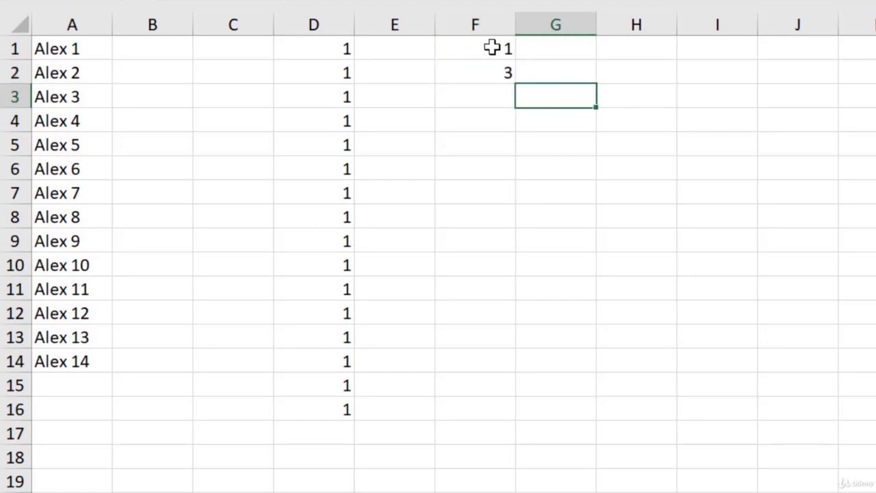
{"action": "left_click_drag", "start_coordinate": [493, 47], "coordinate": [477, 438]}
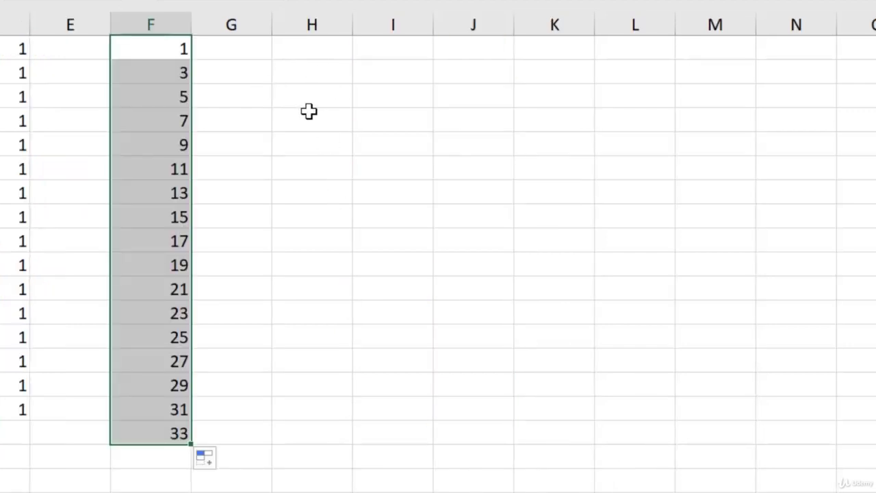
Widen column H and insert the current date, 5/13/2019, in H1
{"action": "left_click_drag", "start_coordinate": [354, 26], "coordinate": [548, 15]}
{"action": "left_click", "coordinate": [395, 49]}
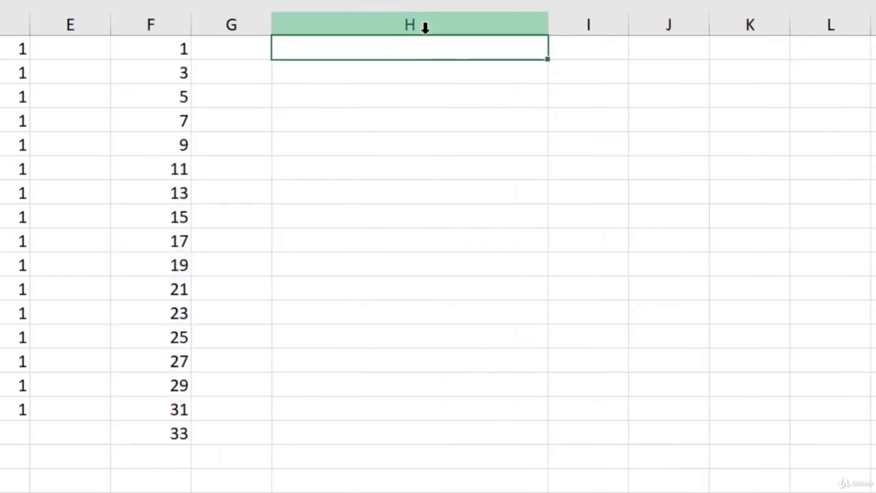
{"action": "key", "text": "ctrl+semicolon"}
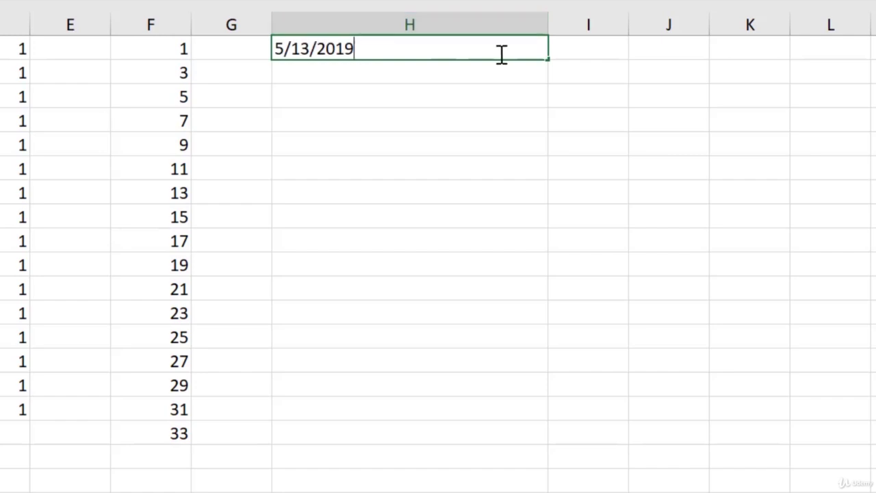
{"action": "key", "text": "Return"}
{"action": "left_click", "coordinate": [499, 49]}
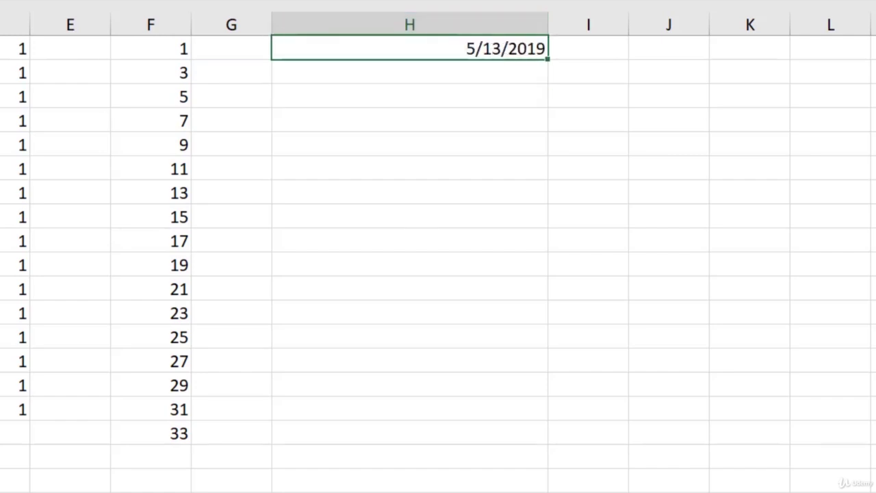
Format the date in H1 as a long date with the weekday and fill it down daily to H17
{"action": "left_click", "coordinate": [442, 1]}
{"action": "left_click", "coordinate": [442, 176]}
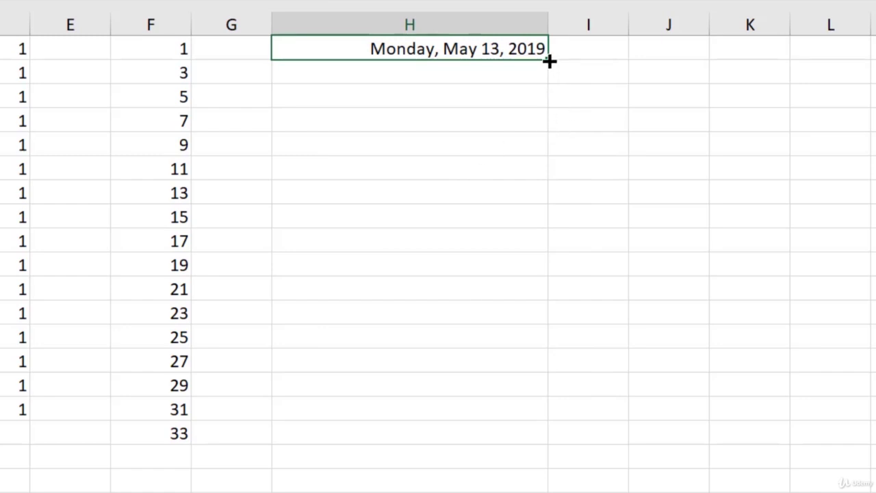
{"action": "left_click_drag", "start_coordinate": [549, 61], "coordinate": [535, 445]}
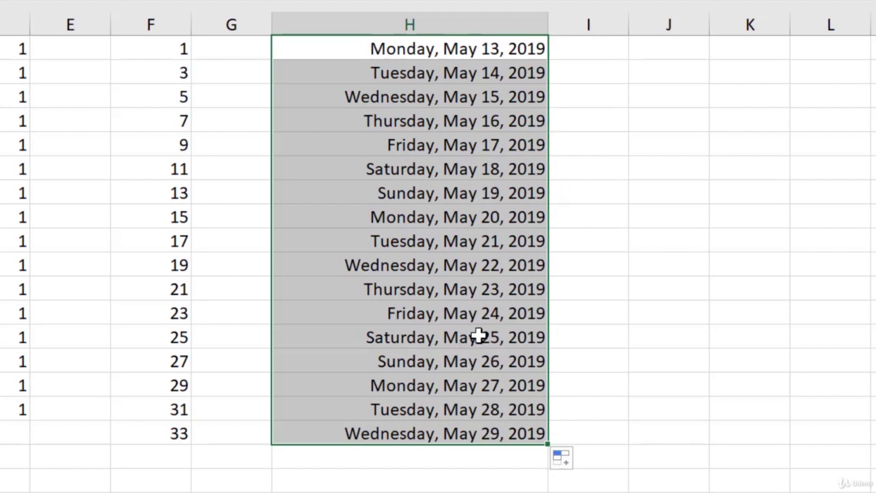
Highlight Friday, May 24, 2019 in yellow and extend the dates and formatting of H1:H14 down column H to July 30, 2020
{"action": "left_click", "coordinate": [429, 325]}
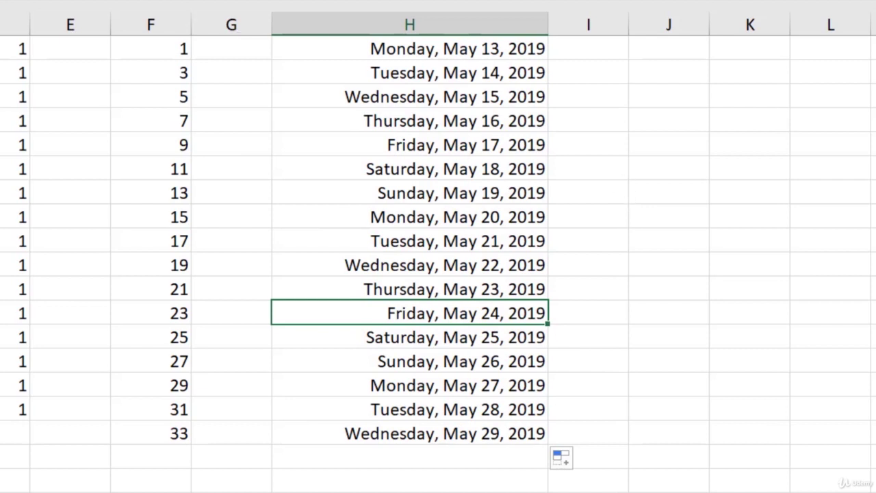
{"action": "left_click", "coordinate": [1, 1]}
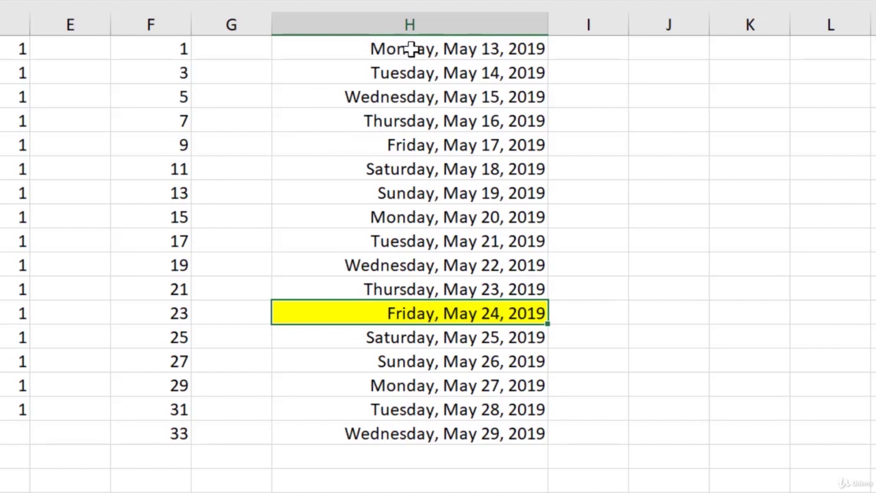
{"action": "left_click_drag", "start_coordinate": [409, 49], "coordinate": [407, 348]}
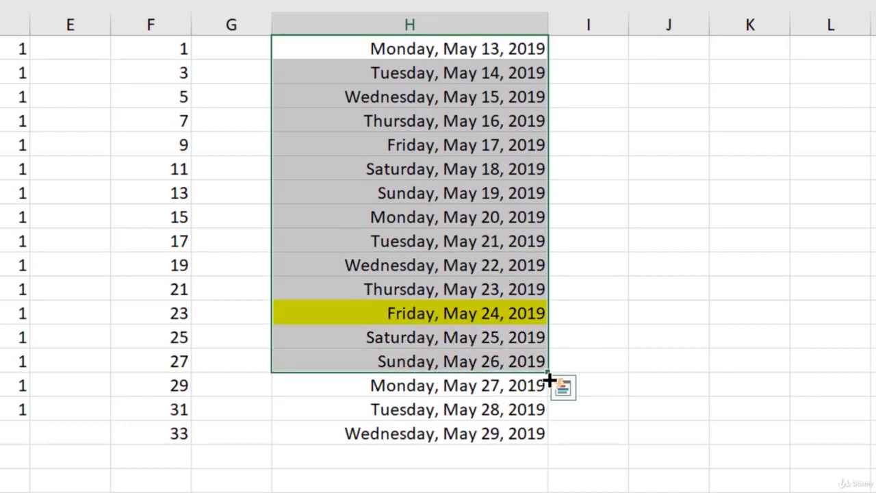
{"action": "left_click_drag", "start_coordinate": [549, 380], "coordinate": [548, 479]}
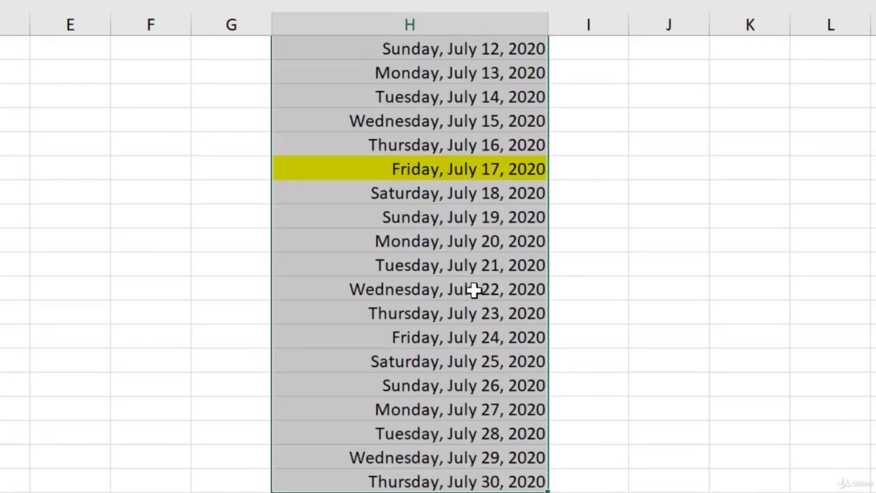
{"action": "scroll", "coordinate": [474, 290], "scroll_direction": "up", "scroll_amount": 9}
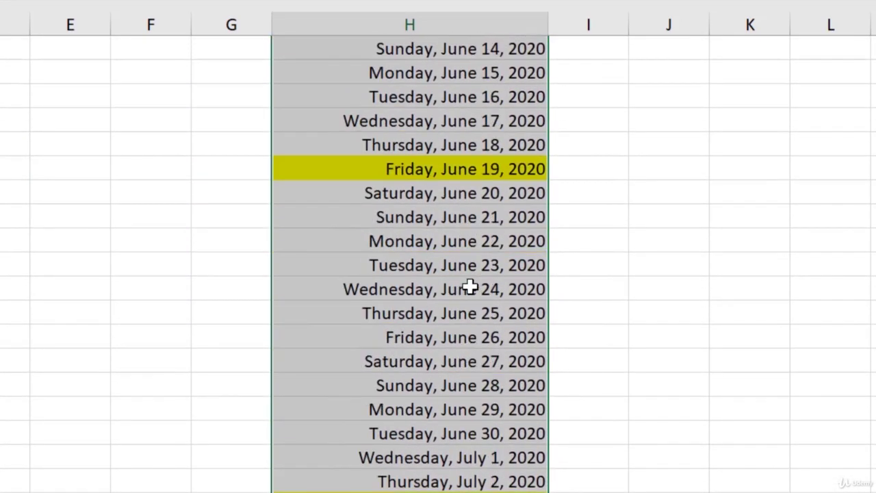
{"action": "scroll", "coordinate": [470, 288], "scroll_direction": "up", "scroll_amount": 11}
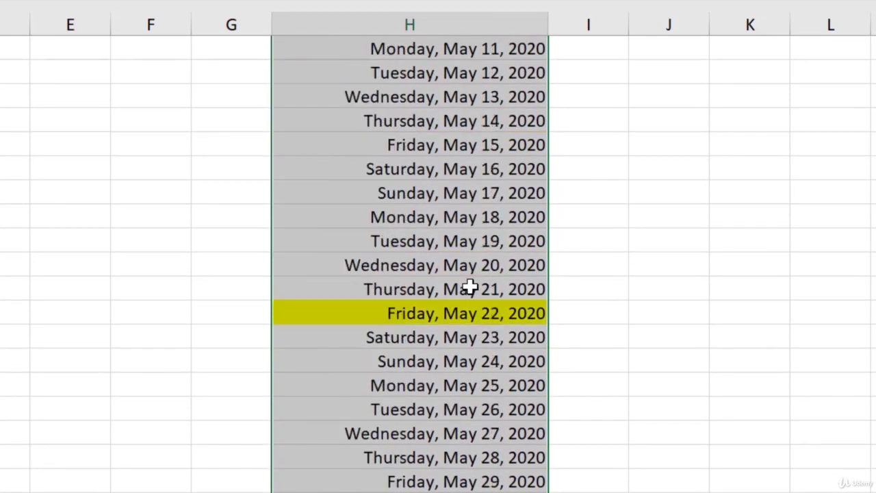
{"action": "scroll", "coordinate": [470, 288], "scroll_direction": "up", "scroll_amount": 7}
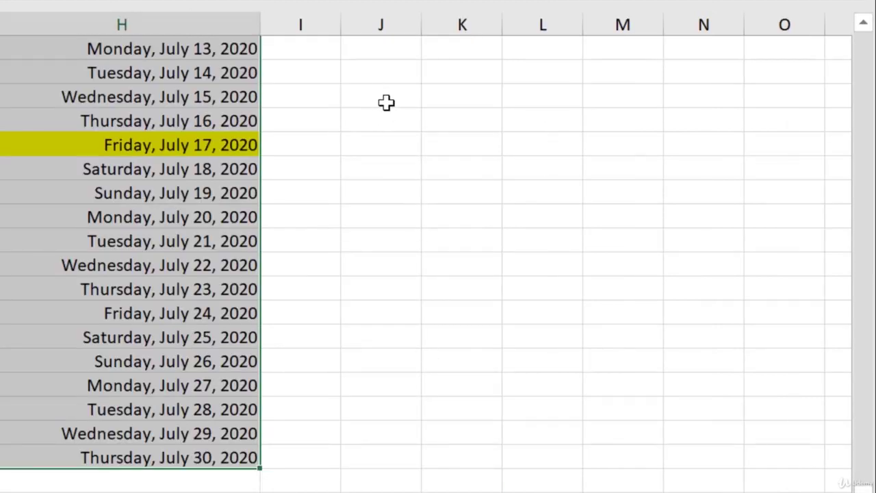
Enter Monday in column J beside July 15, 2020 and fill the weekday names down to the July 25 row
{"action": "left_click", "coordinate": [672, 100]}
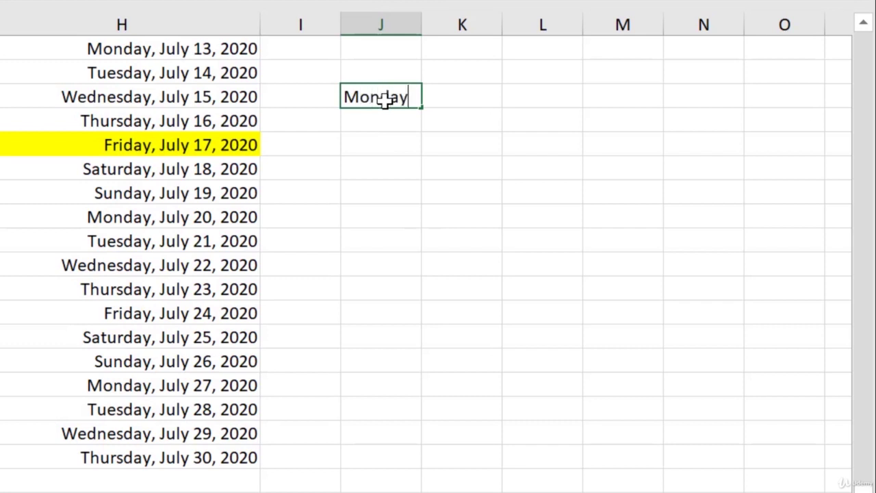
{"action": "left_click_drag", "start_coordinate": [424, 107], "coordinate": [445, 357]}
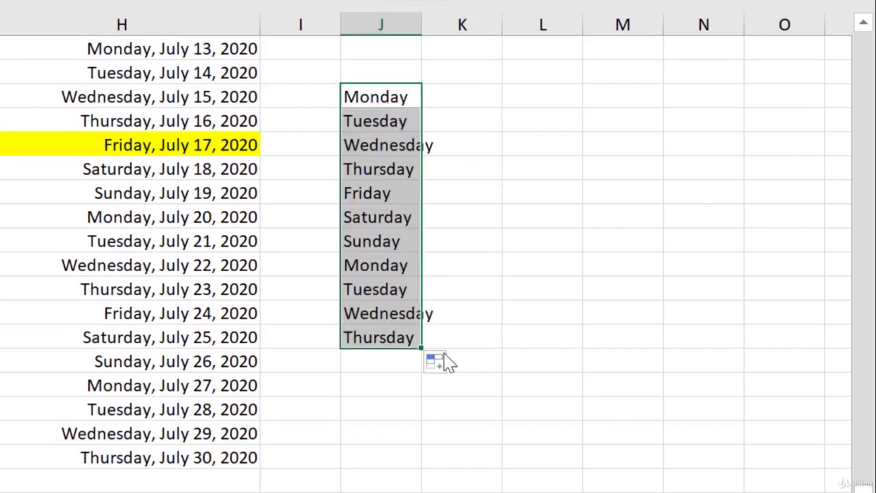
Enter Mon in column K beside July 15, 2020 and fill the abbreviated weekdays down to the July 25 row
{"action": "left_click", "coordinate": [457, 106]}
{"action": "type", "text": "Ma"}
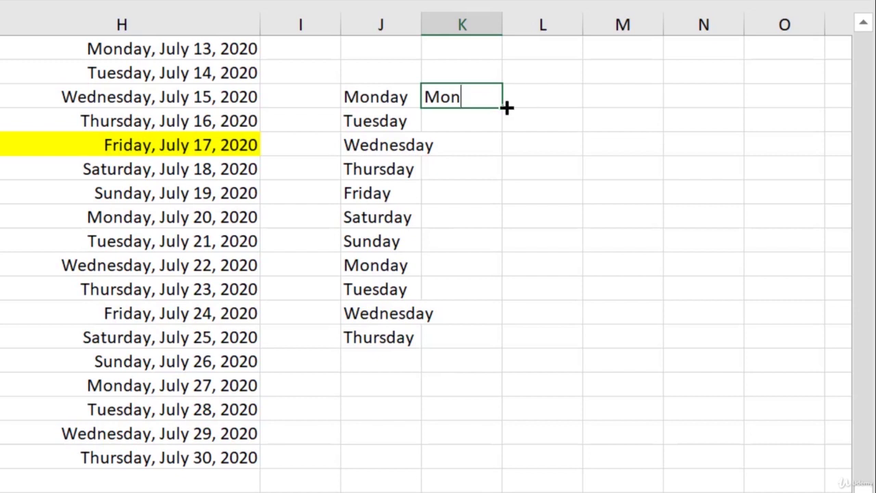
{"action": "key", "text": "ctrl+Return"}
{"action": "left_click_drag", "start_coordinate": [505, 103], "coordinate": [471, 346]}
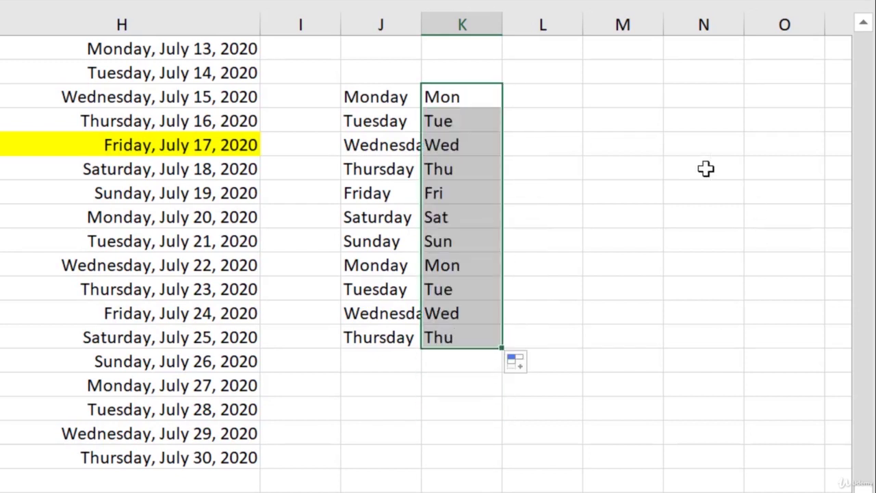
Enter March in column L beside July 15, 2020 and fill the month names down to the July 25 row
{"action": "left_click", "coordinate": [568, 92]}
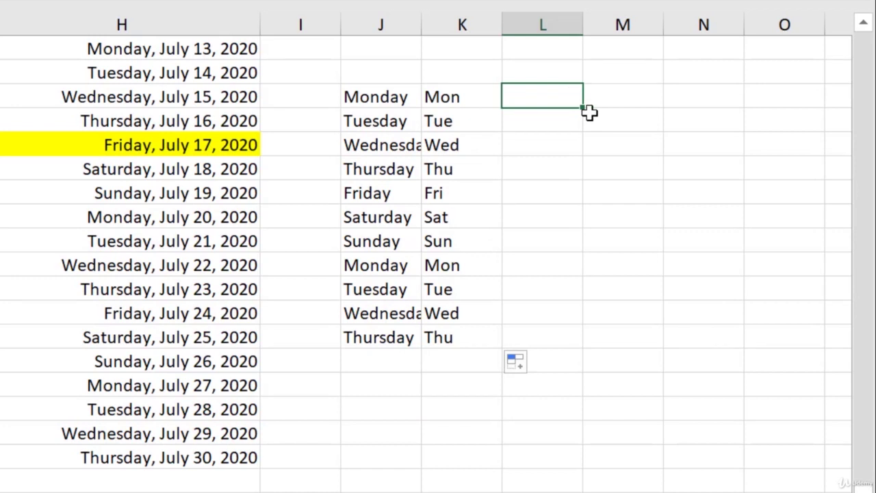
{"action": "type", "text": "MArch"}
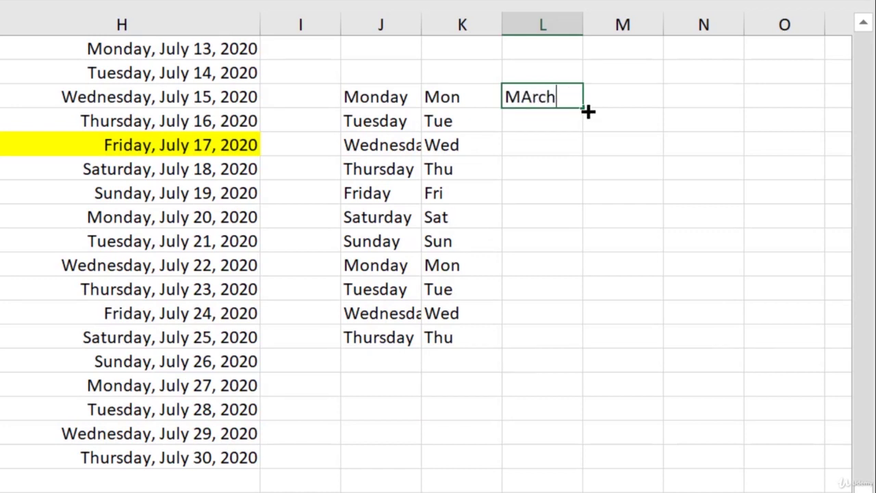
{"action": "left_click_drag", "start_coordinate": [588, 113], "coordinate": [594, 357]}
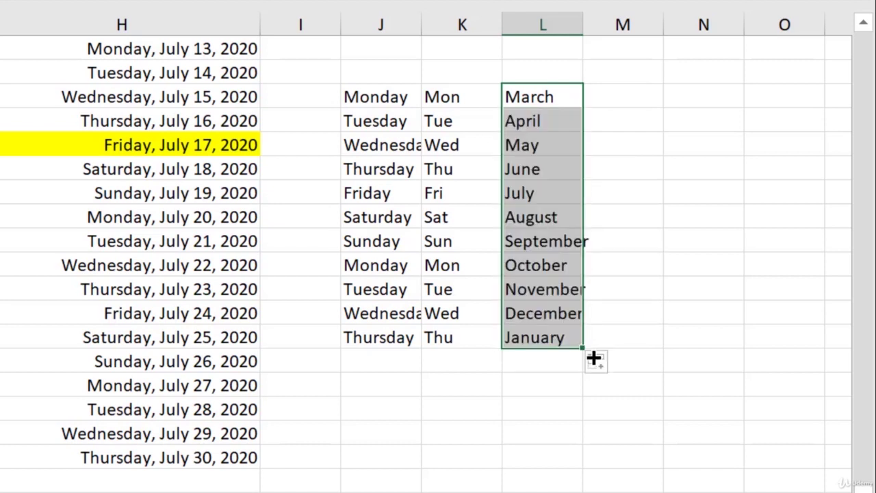
Enter Apr in column M beside July 15, 2020 and fill the abbreviated months down to the July 26 row
{"action": "left_click", "coordinate": [610, 96]}
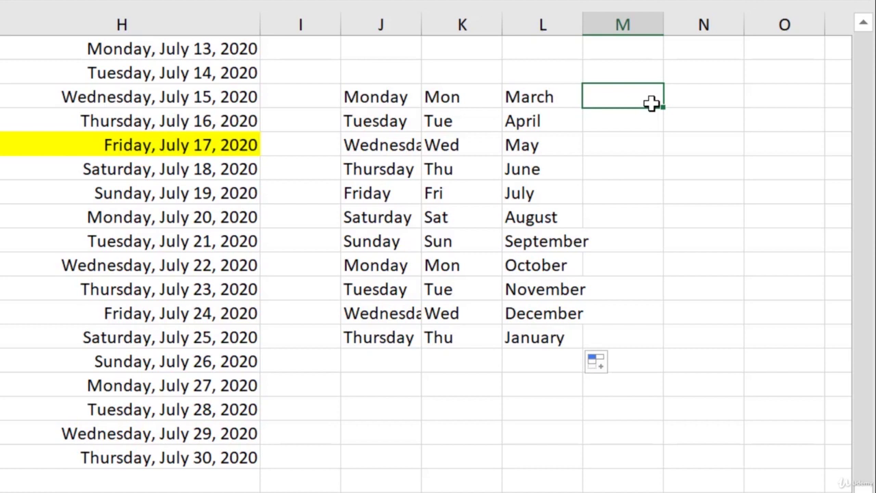
{"action": "type", "text": "Ao"}
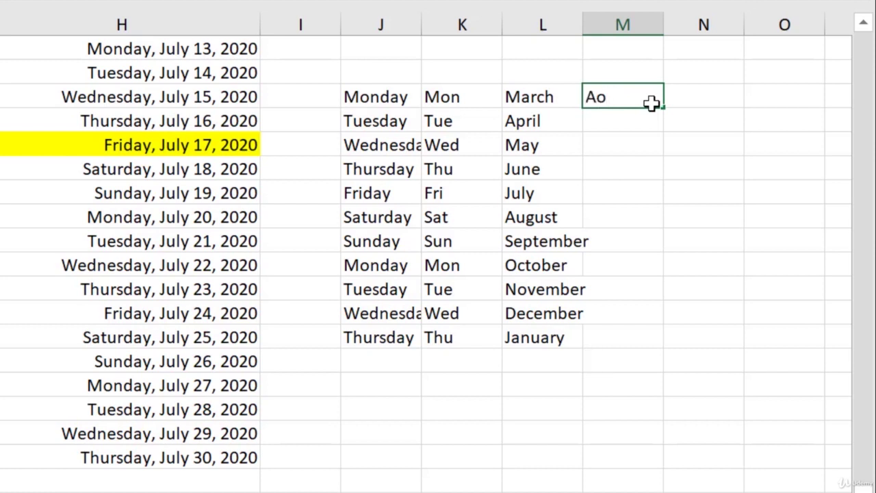
{"action": "key", "text": "BackSpace"}
{"action": "type", "text": "pr"}
{"action": "left_click_drag", "start_coordinate": [668, 109], "coordinate": [644, 374]}
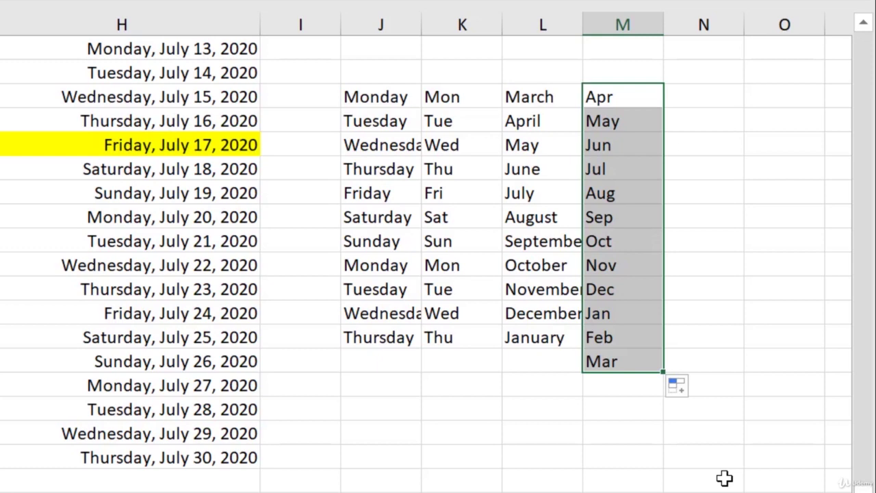
Switch to Sheet1 and insert four blank columns between Q4 and Total
{"action": "left_click", "coordinate": [76, 457]}
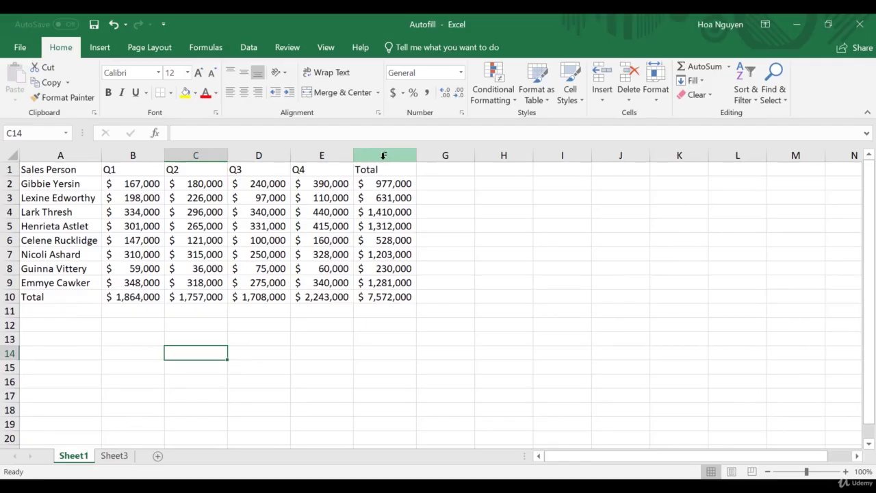
{"action": "left_click_drag", "start_coordinate": [383, 156], "coordinate": [563, 152]}
{"action": "right_click", "coordinate": [560, 159]}
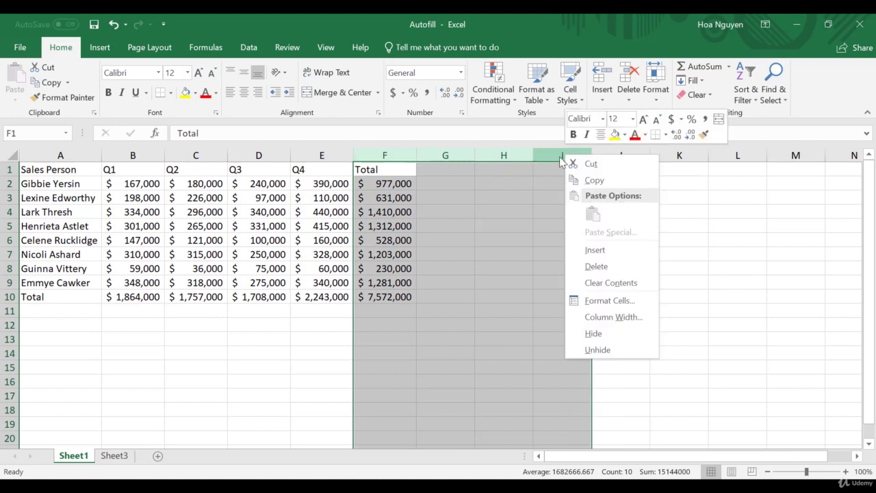
{"action": "left_click", "coordinate": [602, 250]}
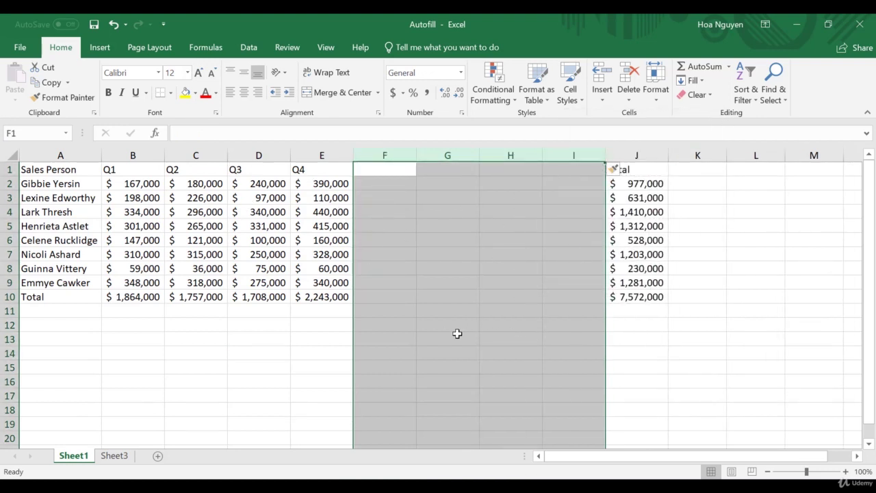
Extend the sales figures in B2:E9 across to column I and insert a line chart of B2:I9
{"action": "left_click_drag", "start_coordinate": [126, 183], "coordinate": [323, 282]}
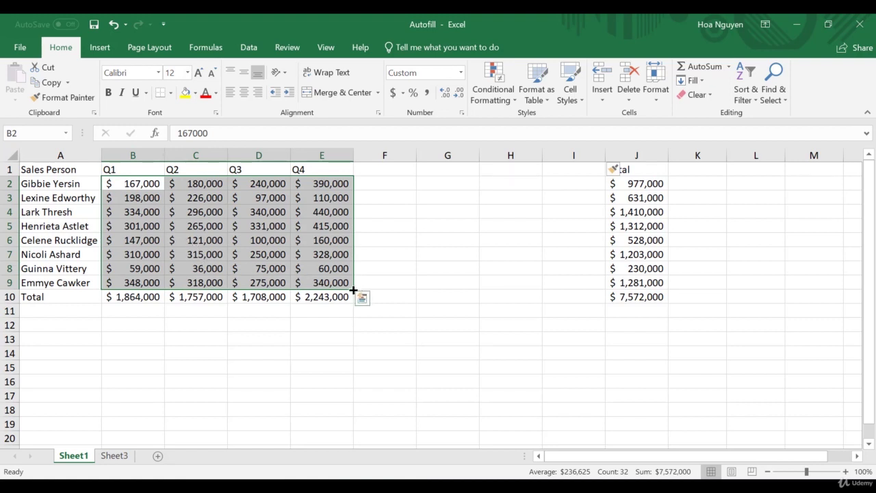
{"action": "left_click_drag", "start_coordinate": [354, 290], "coordinate": [590, 285]}
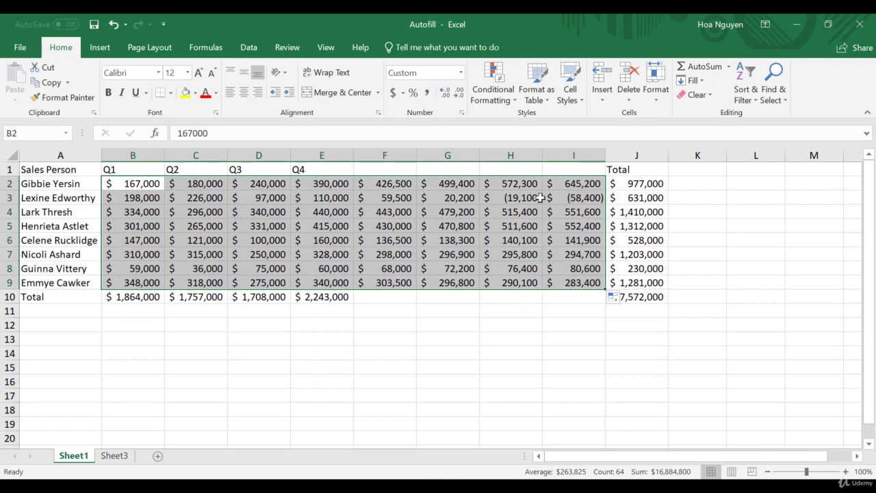
{"action": "left_click", "coordinate": [106, 49]}
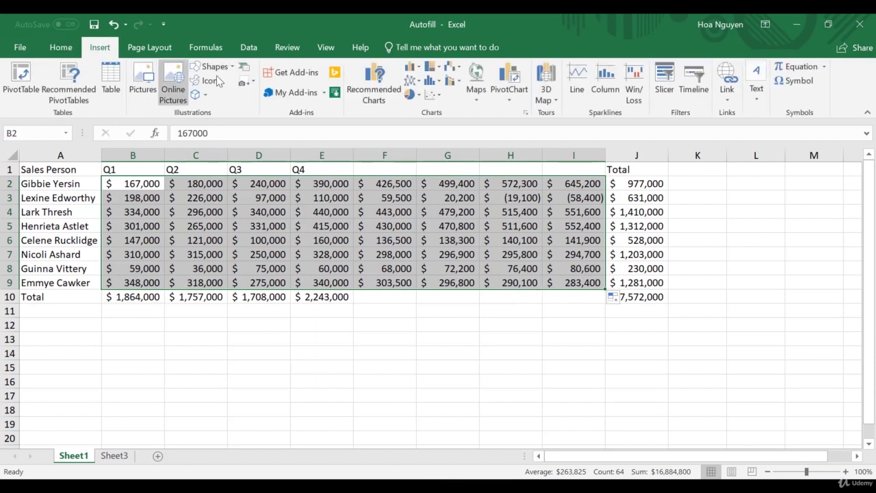
{"action": "left_click", "coordinate": [413, 82]}
{"action": "left_click", "coordinate": [423, 121]}
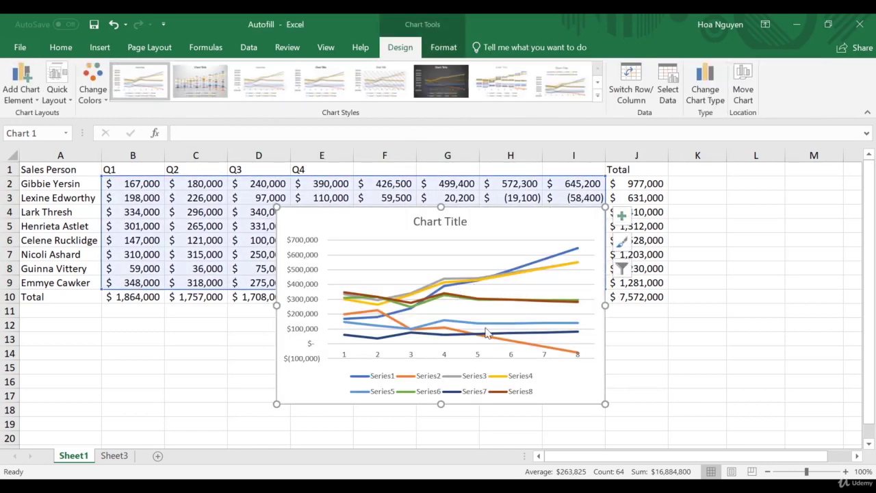